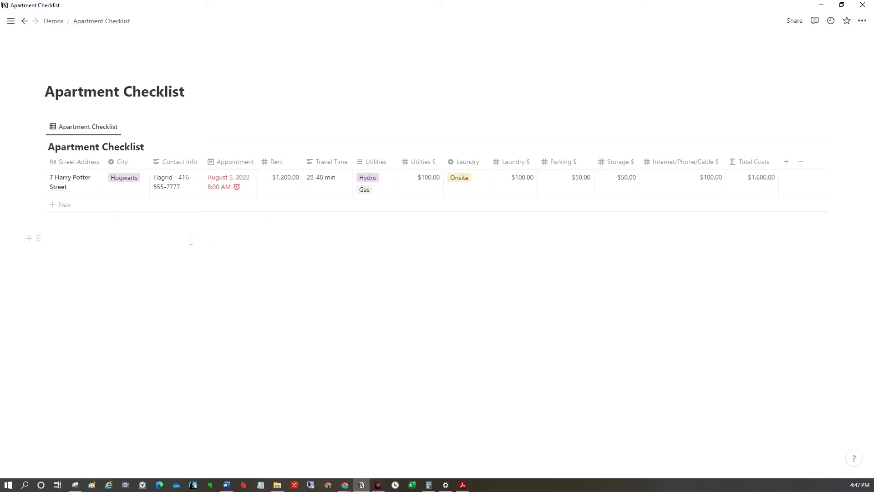
Add a new row to the Apartment Checklist table with its street address and the city Hogwarts
click(64, 207)
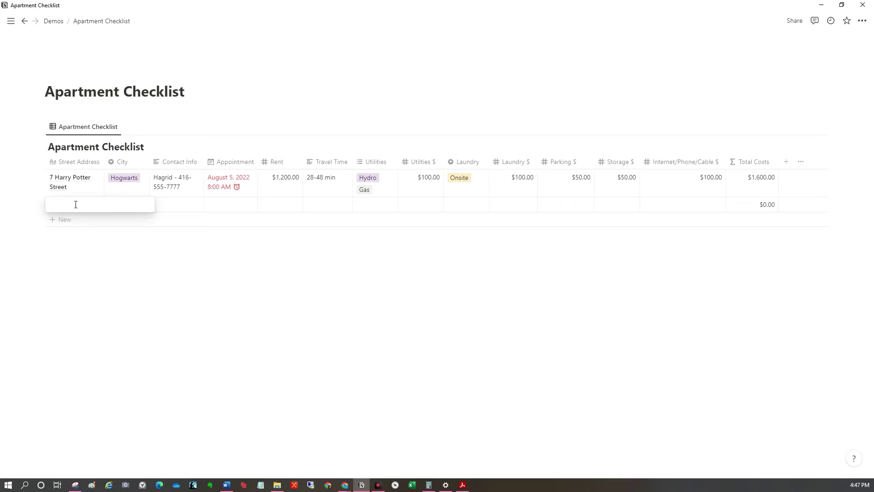
text(54 Pho)
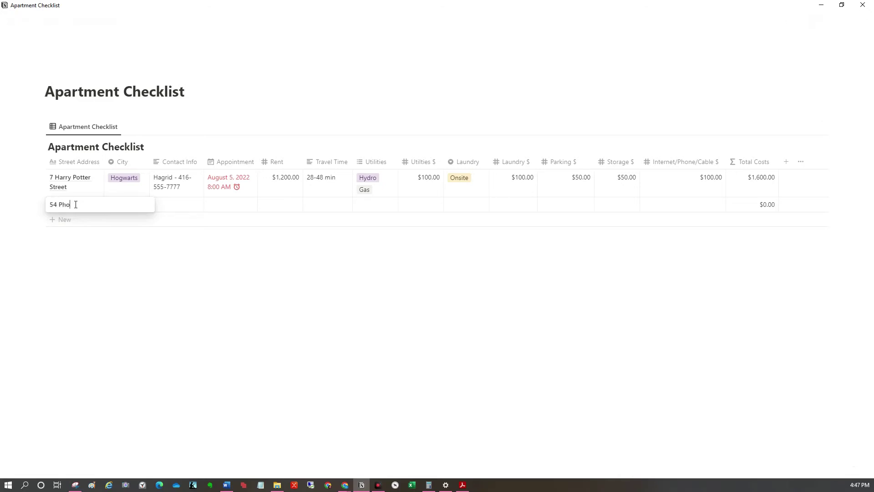
text(enix Lane)
key(Tab)
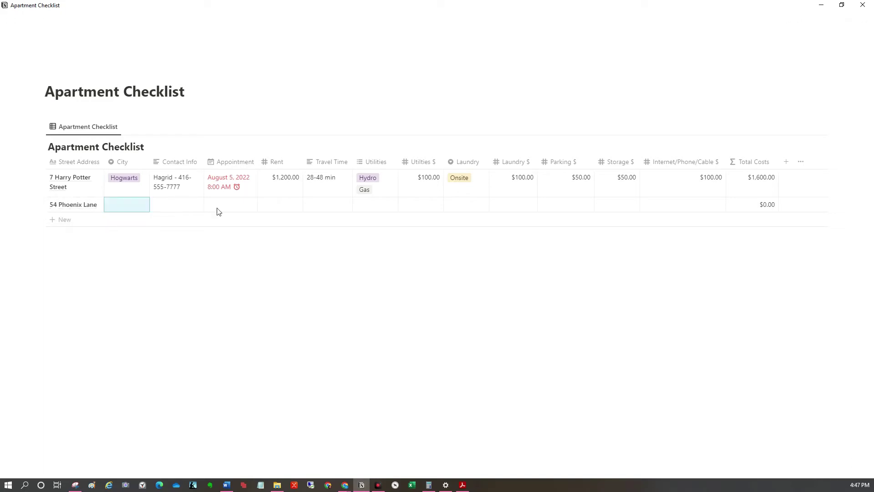
text(Ho)
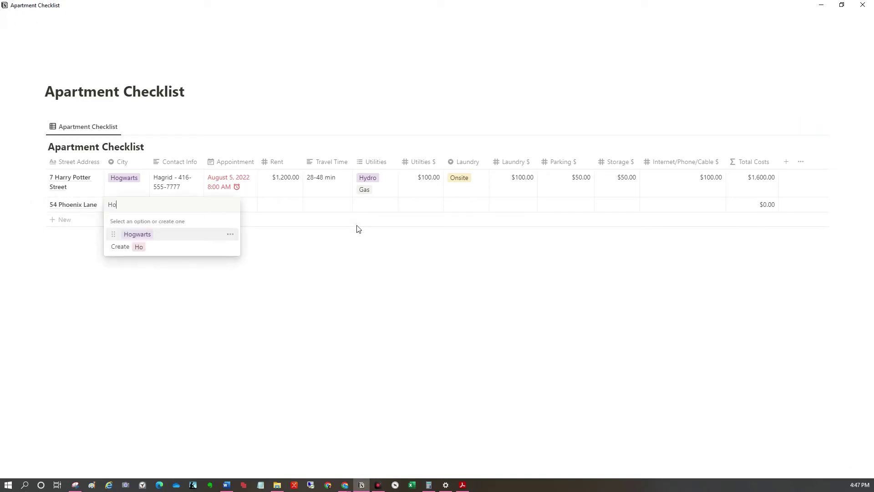
key(Return)
Enter the contact's name and phone number in the new apartment's contact info
key(Tab)
text(Du)
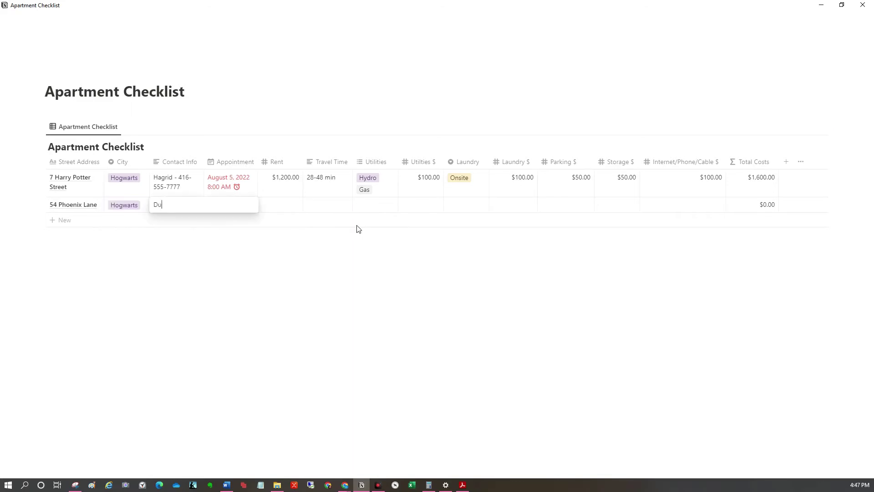
text(mbledore - 555-555-5555)
key(Tab)
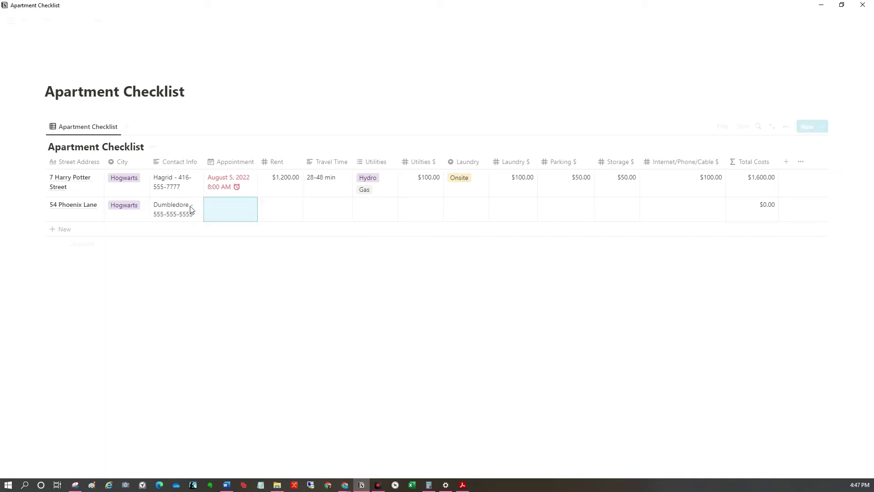
Set the new apartment's appointment to August 11, 2022 at 8:00 AM with a reminder 2 days before
click(236, 211)
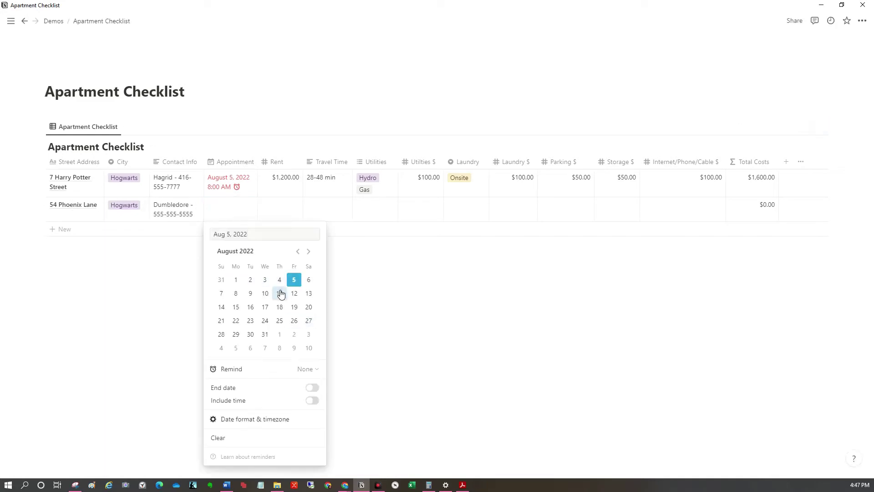
click(281, 294)
click(312, 369)
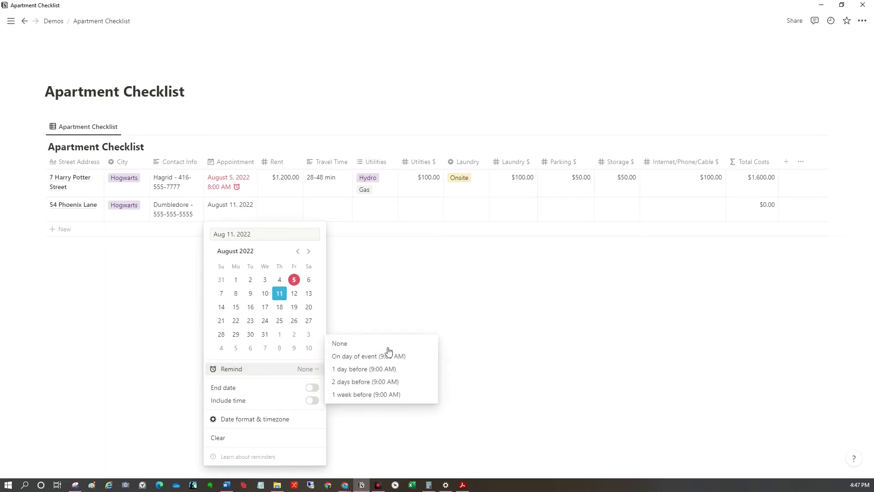
click(375, 386)
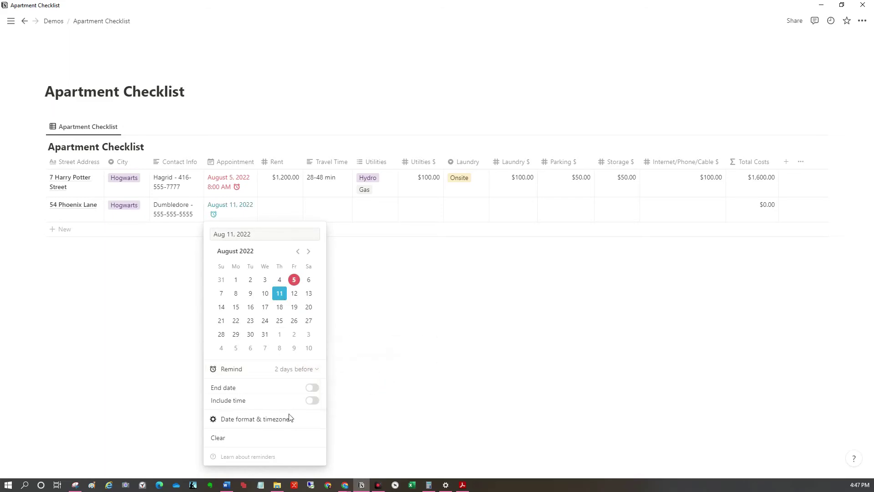
click(311, 401)
double_click(276, 234)
text(8:00 AM)
click(280, 206)
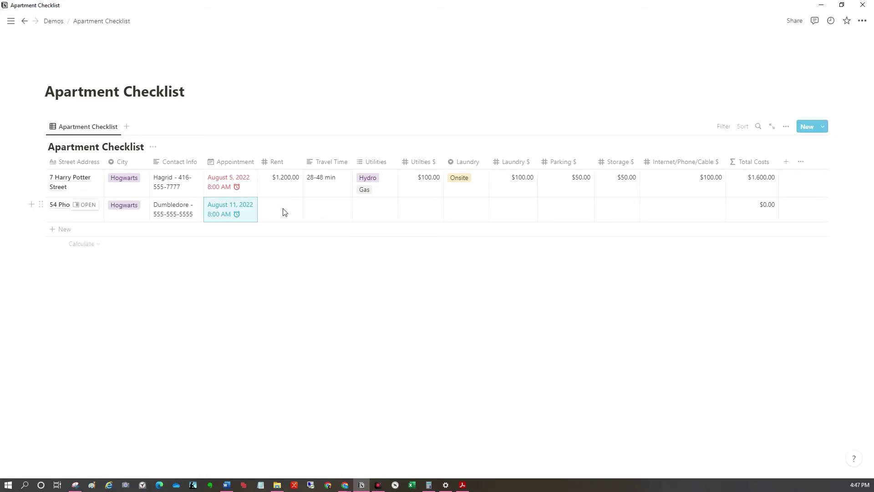
Set the new apartment's rent to 1300
click(289, 214)
text(1300)
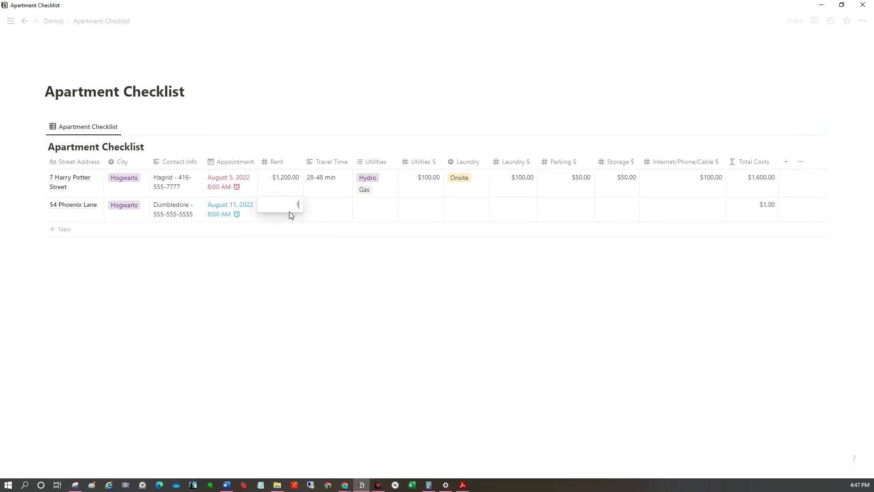
click(588, 321)
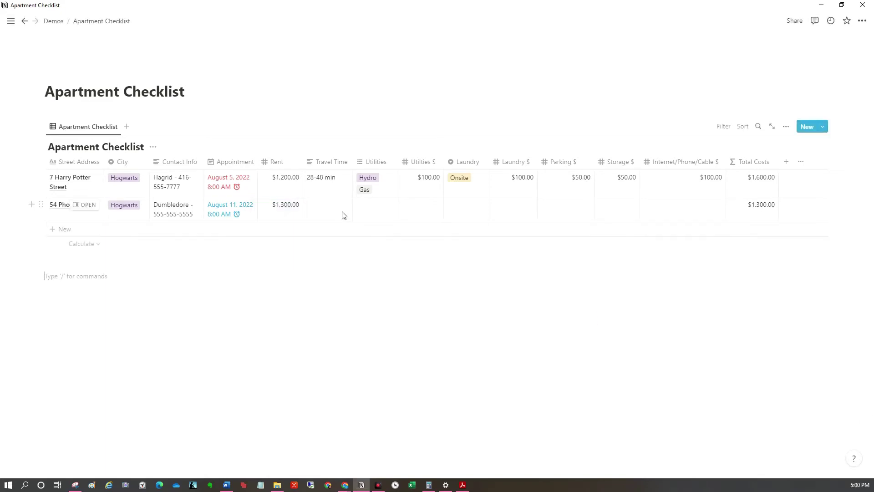
Enter a travel time of 34-54 min and choose Hydro as the utility for the new apartment
click(329, 204)
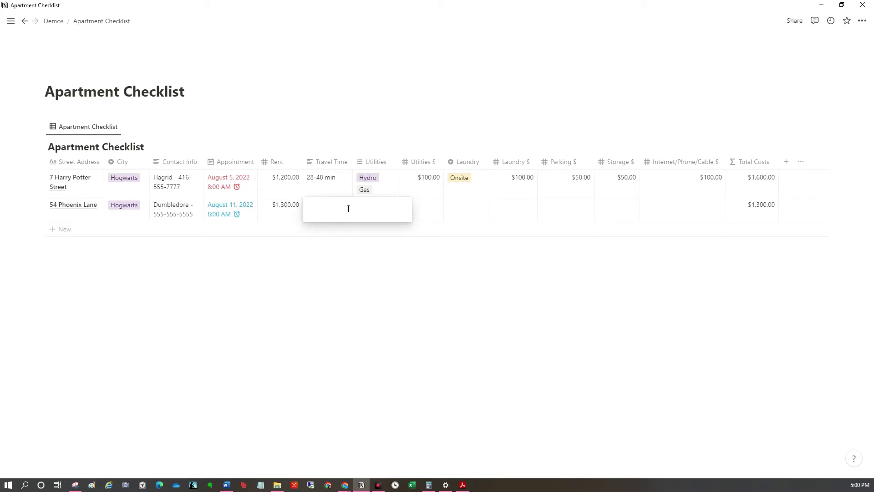
text(4)
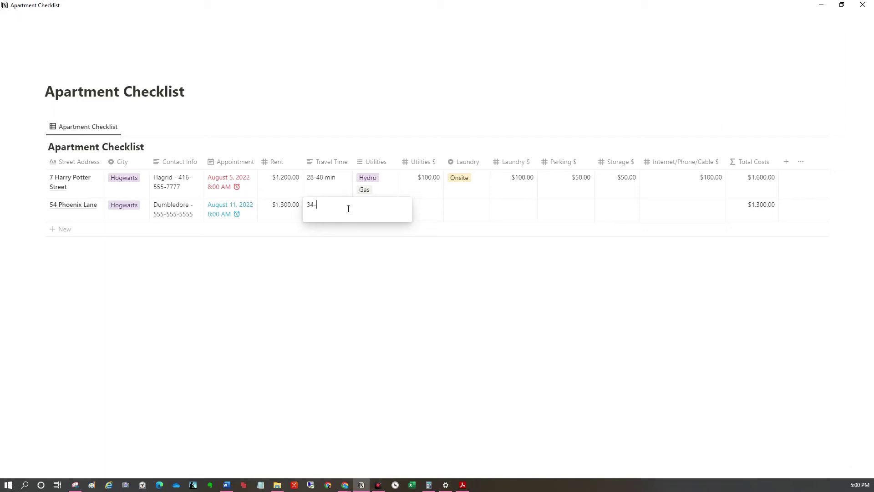
text(-54 min)
key(Return)
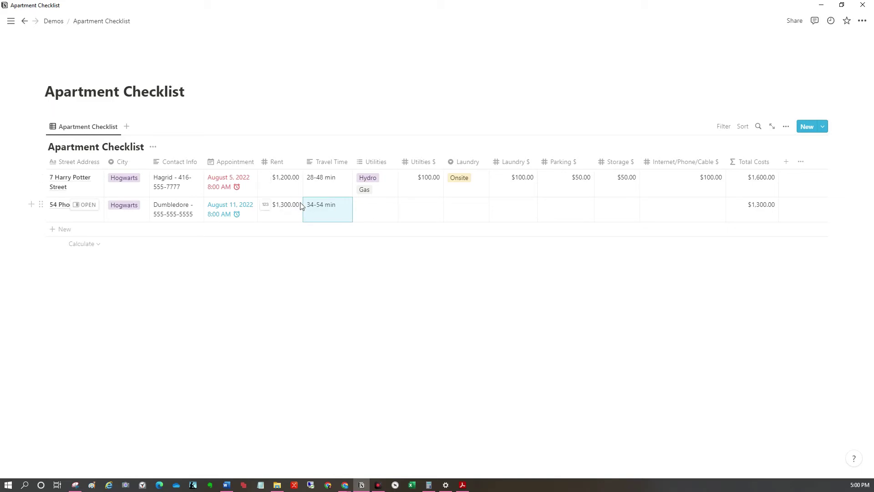
click(378, 211)
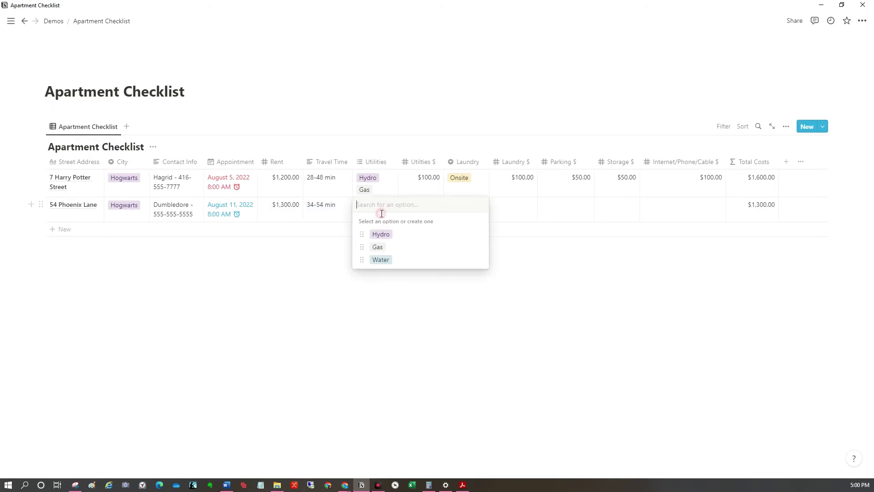
click(397, 240)
key(Escape)
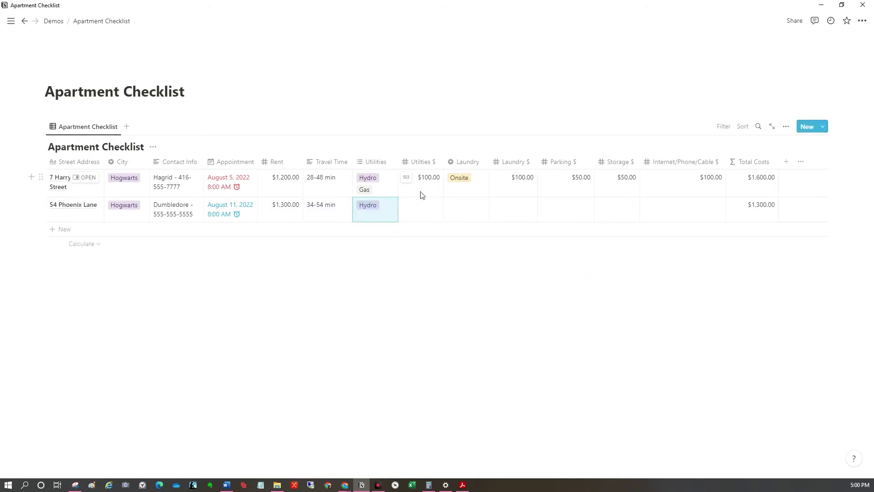
Set the new apartment's utilities cost to 100 and its laundry option to Onsite
click(423, 206)
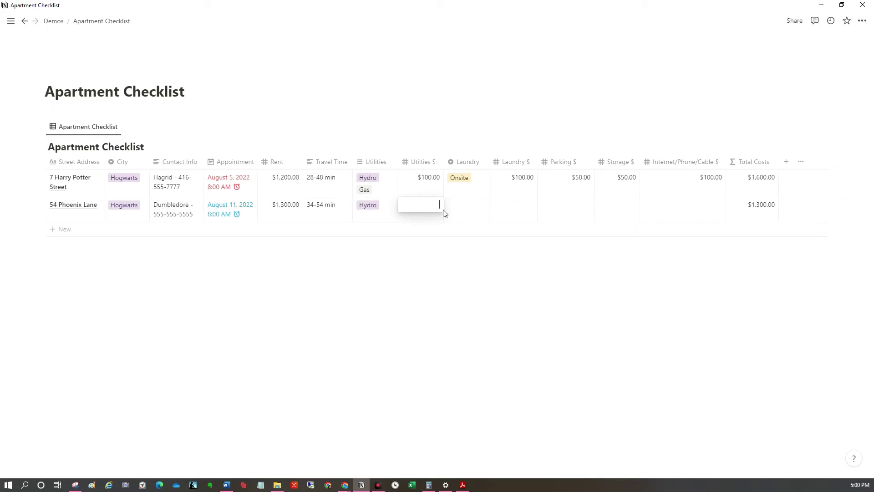
text(100)
key(Return)
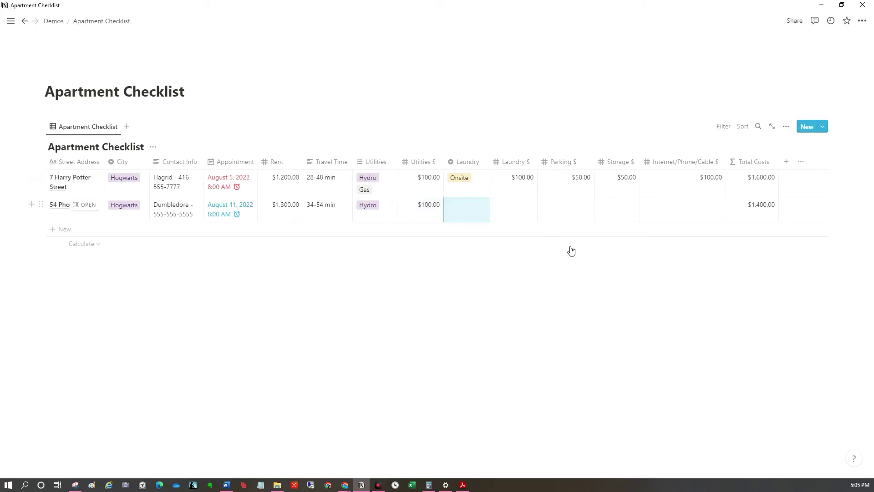
click(469, 209)
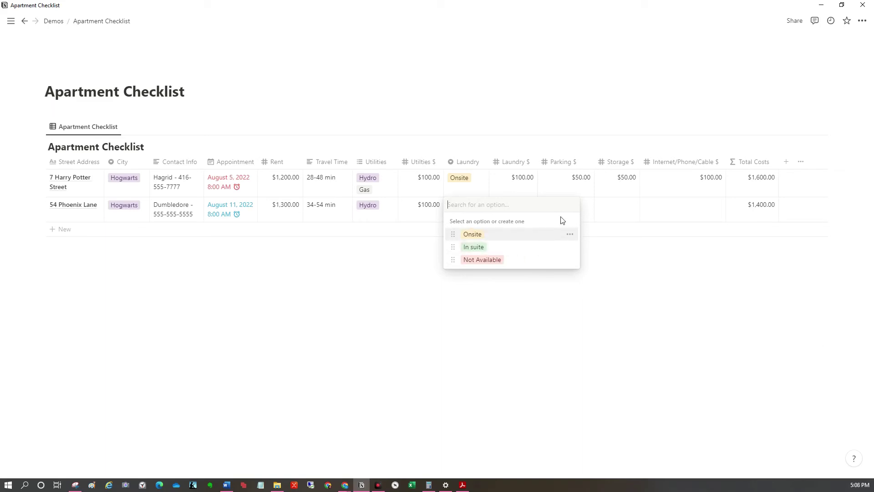
click(500, 237)
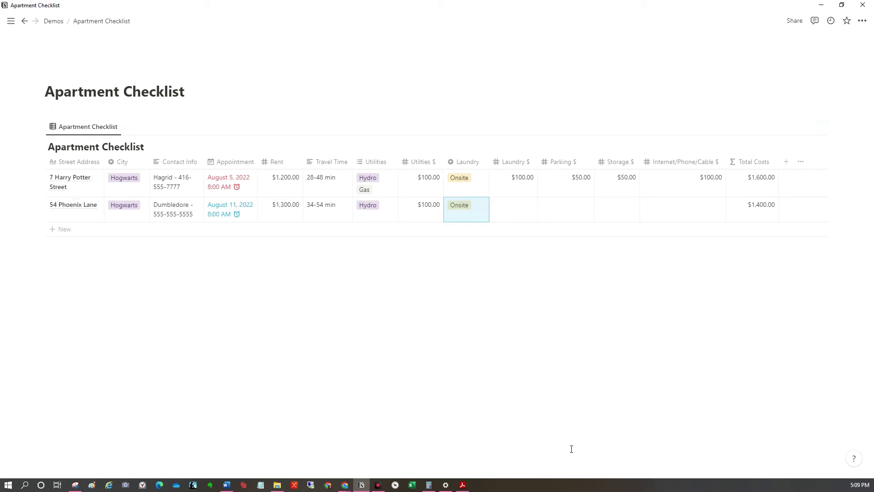
Switch to Calculator and work out the laundry cost by adding 8.5 and 2, then multiplying the sum by 4
click(433, 485)
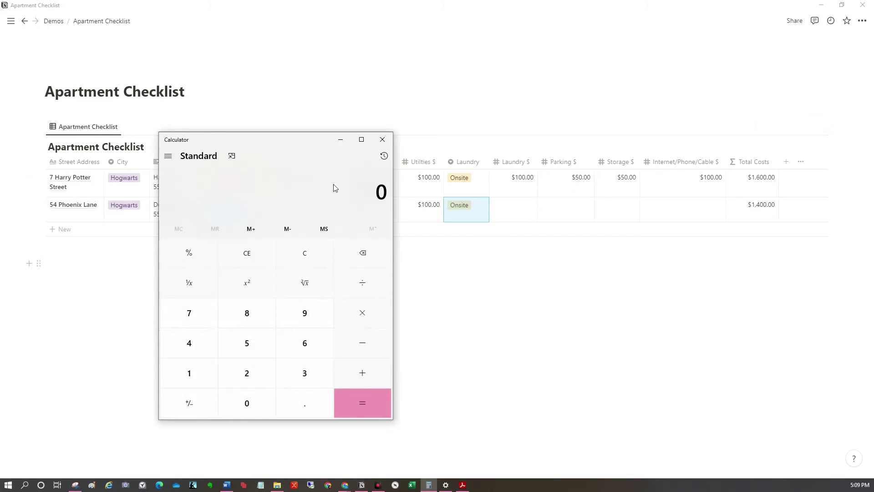
text(8.5 + 2)
key(Return)
key(asterisk)
key(4)
key(Return)
Back in the apartment table, set the new apartment's laundry cost to 42 and its parking cost to 50
click(524, 217)
text(42)
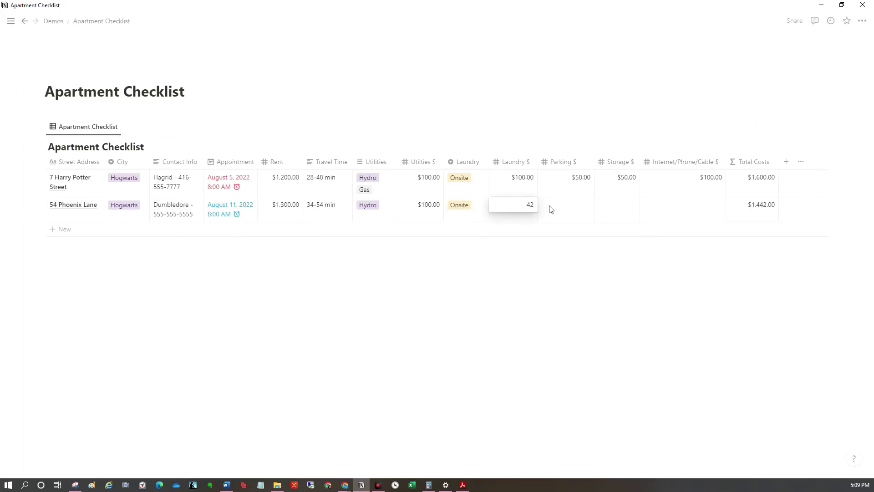
key(Return)
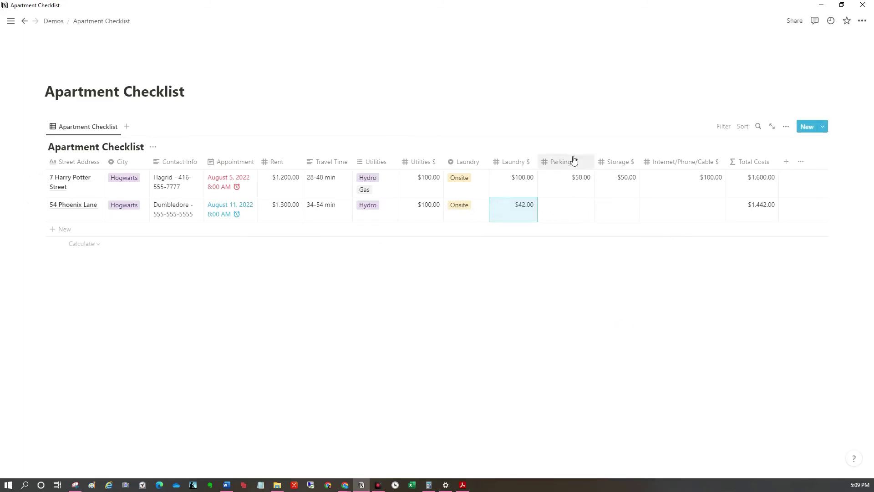
click(577, 208)
text(50)
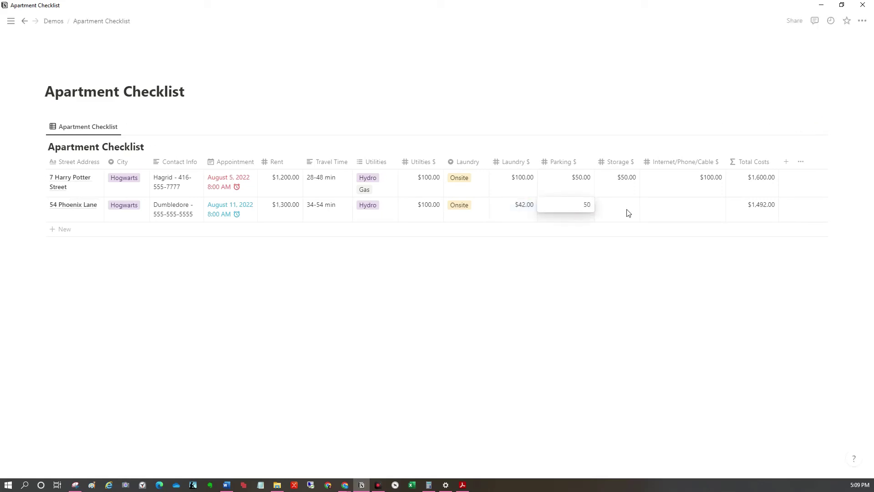
key(Return)
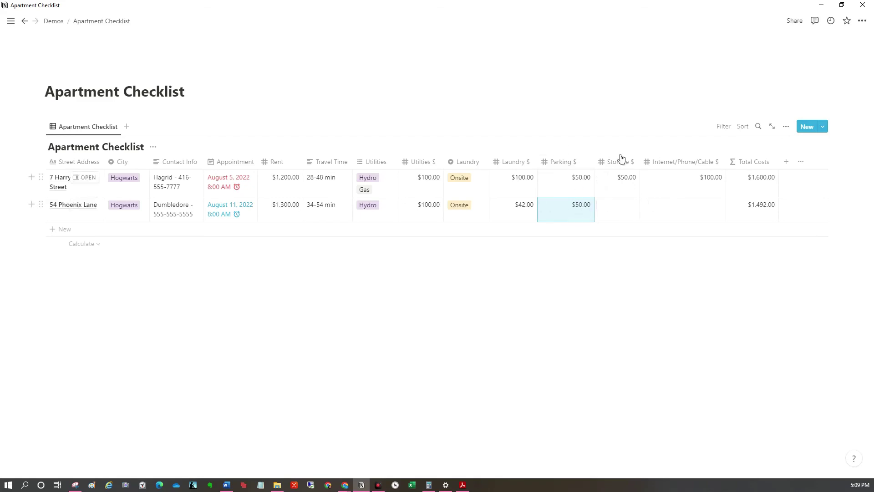
Set the new apartment's storage cost to 80
click(624, 205)
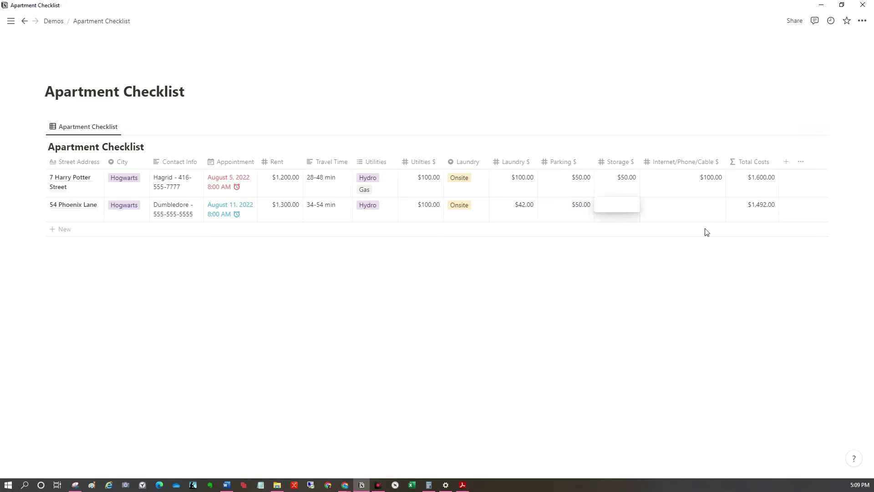
text(0)
key(Return)
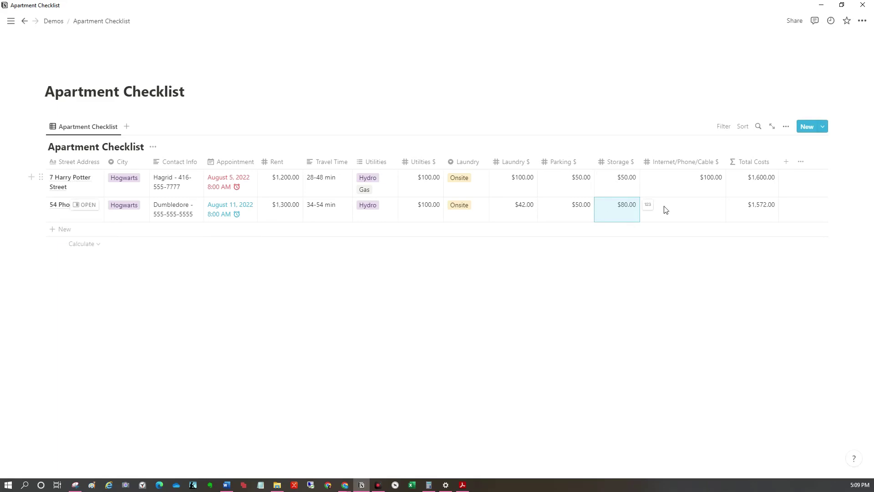
key(Escape)
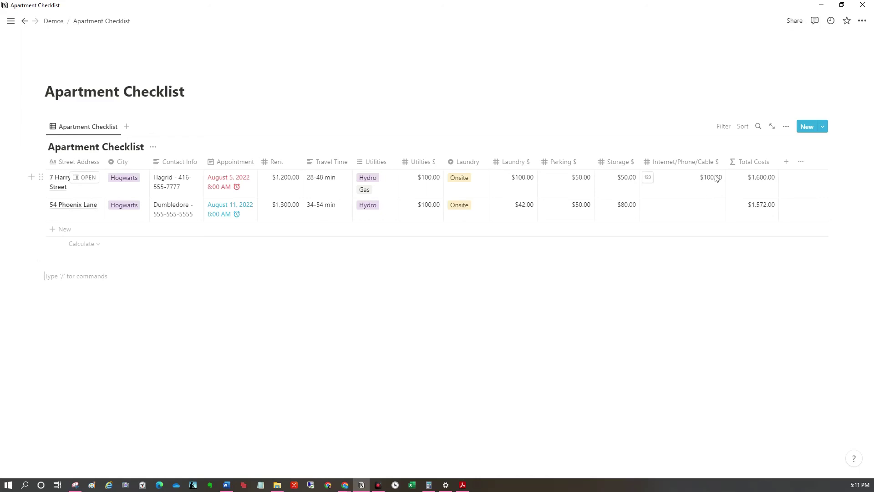
Set the new apartment's Internet/Phone/Cable cost to 100
click(708, 207)
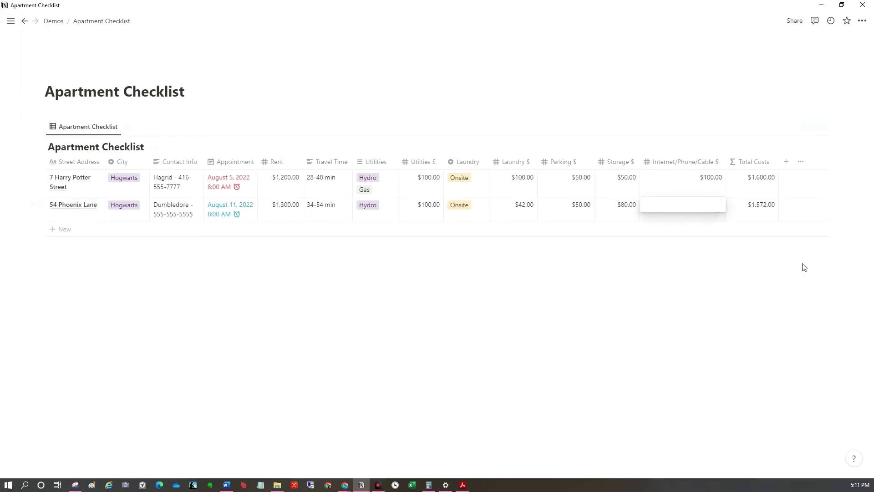
text(10)
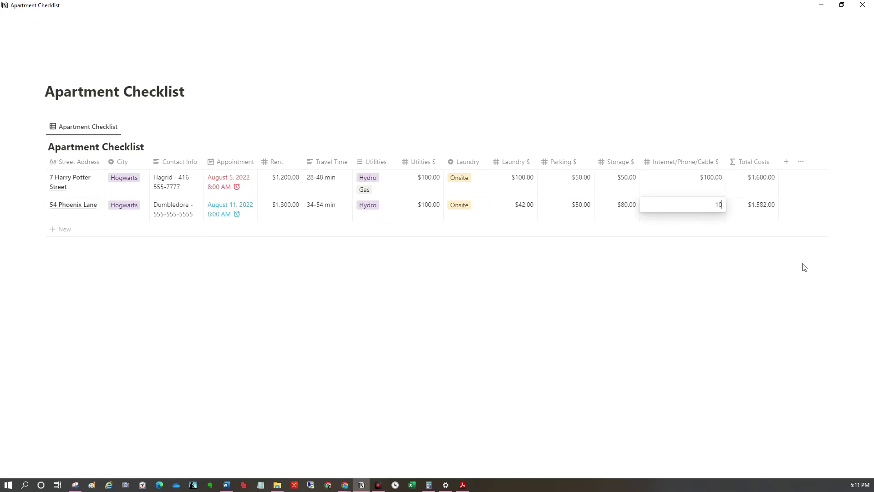
text(0)
key(Return)
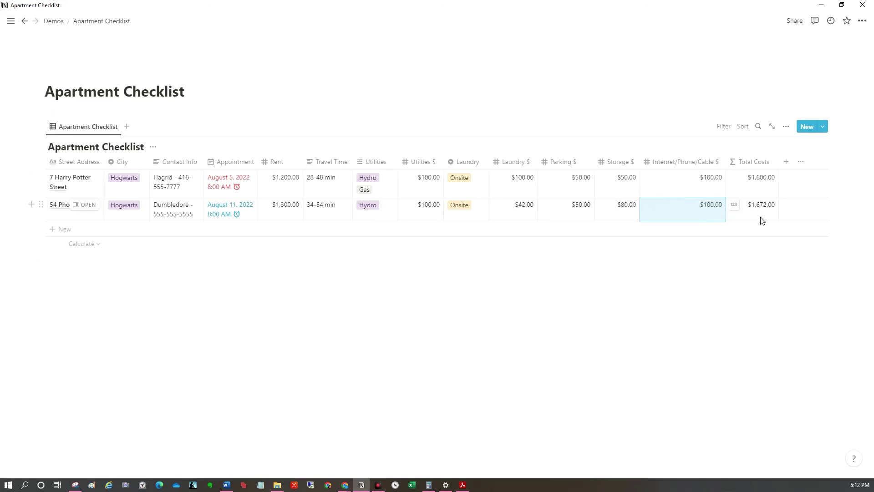
click(812, 294)
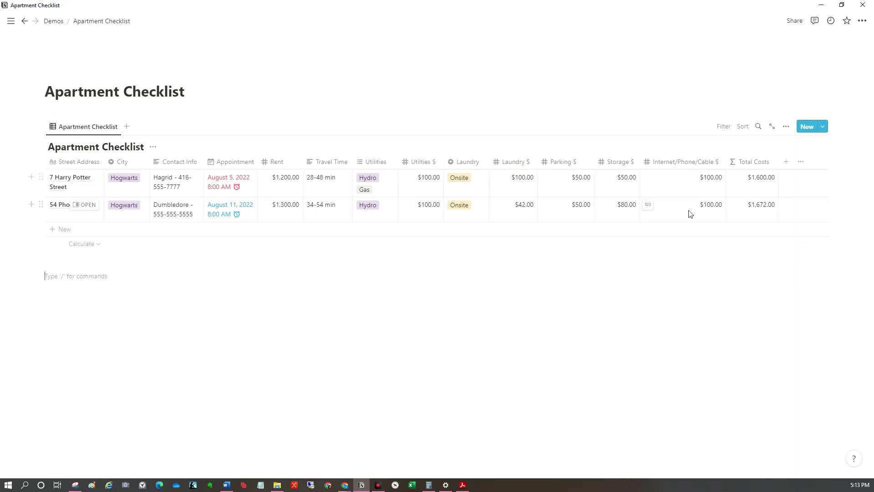
click(765, 212)
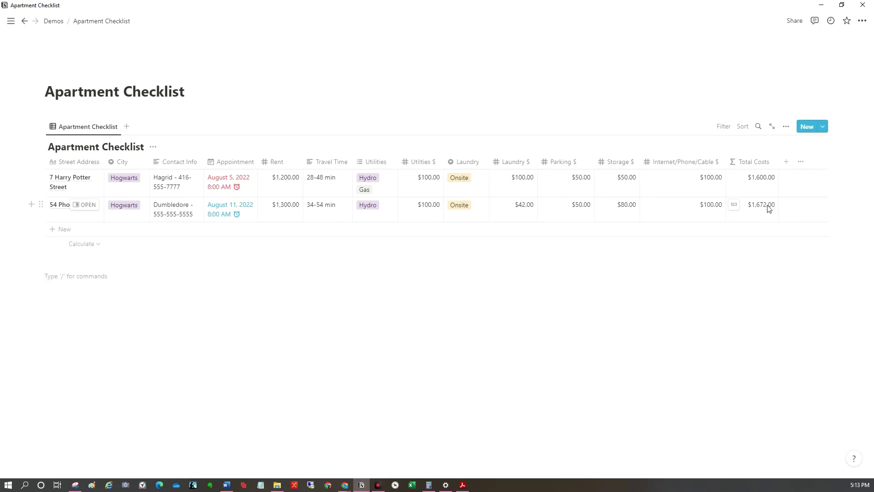